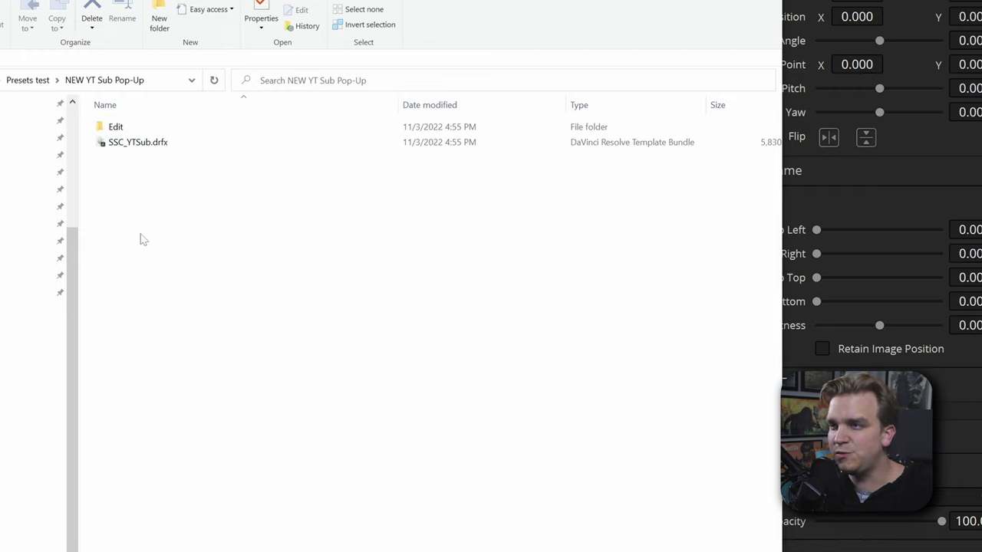
# Install the SSC_YTSub.drfx template bundle from File Explorer into DaVinci Resolve.
pyautogui.click(136, 146)
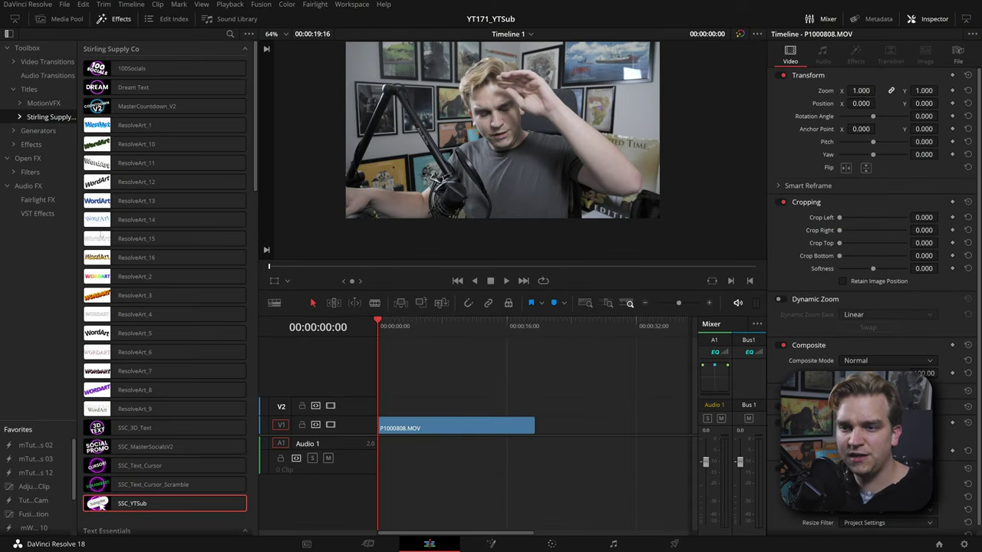
# Drop the SSC_YTSub title onto track V2 at the timeline start and preview it.
pyautogui.scroll(-3, 128, 330)
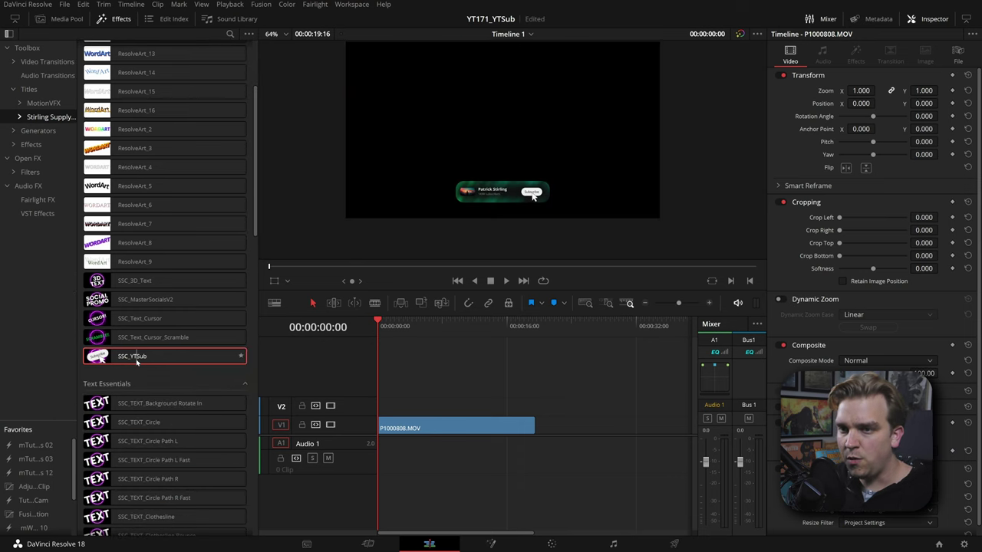
pyautogui.moveTo(137, 362); pyautogui.dragTo(377, 411)
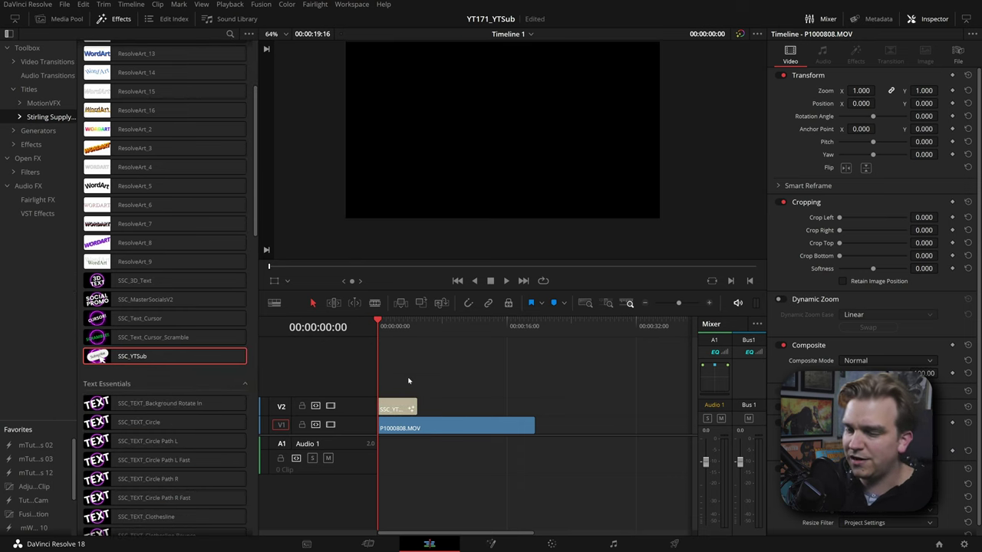
pyautogui.moveTo(409, 380); pyautogui.dragTo(417, 378)
pyautogui.press('space')
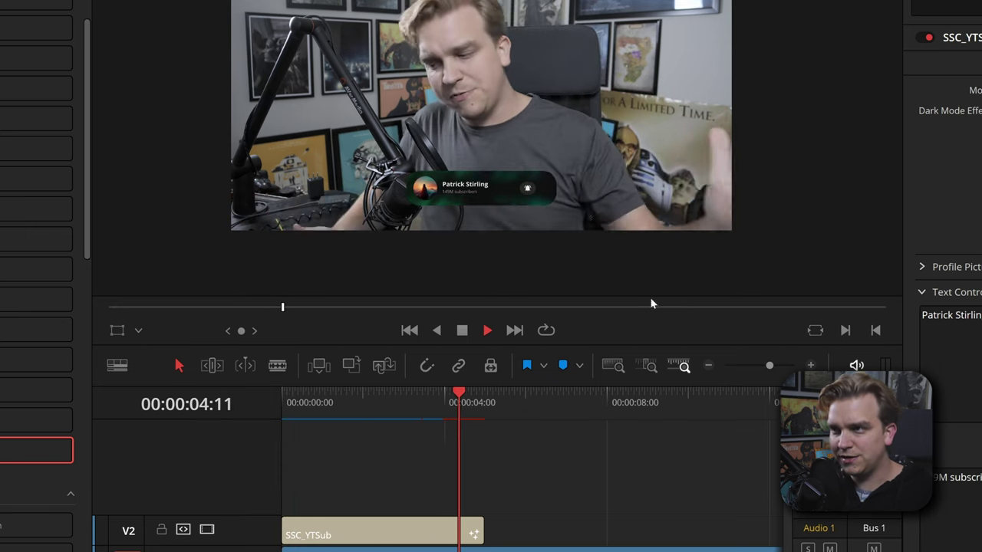
pyautogui.press('space')
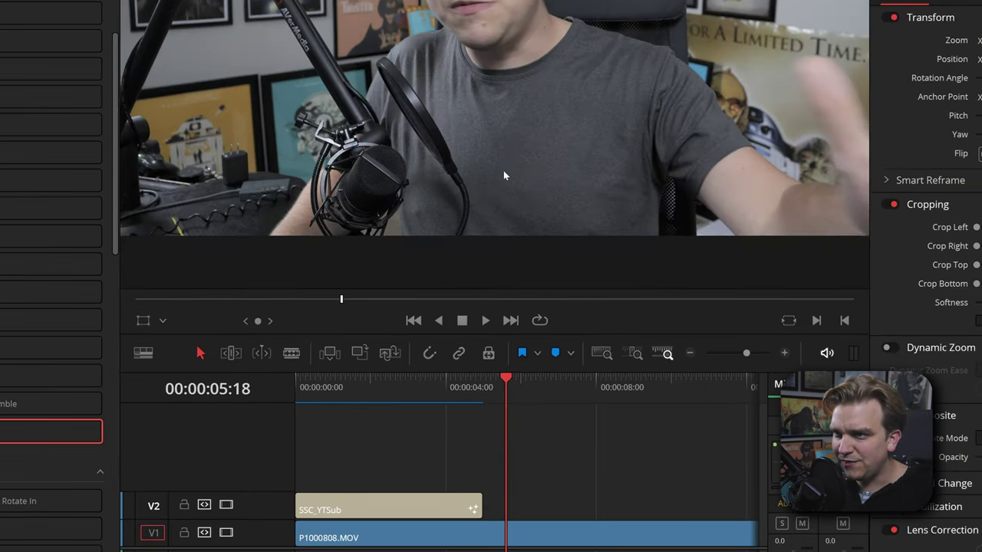
pyautogui.press('Home')
pyautogui.press('space')
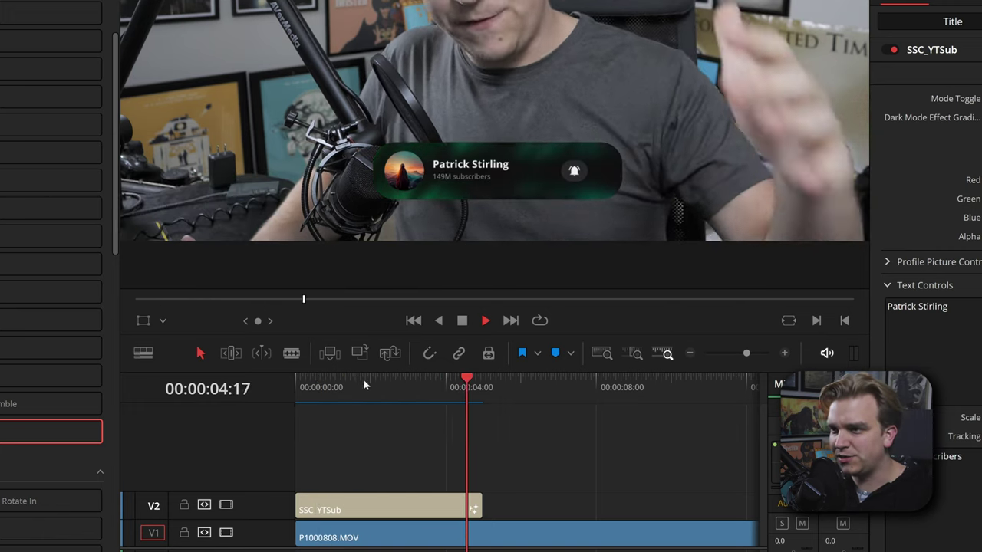
pyautogui.press('space')
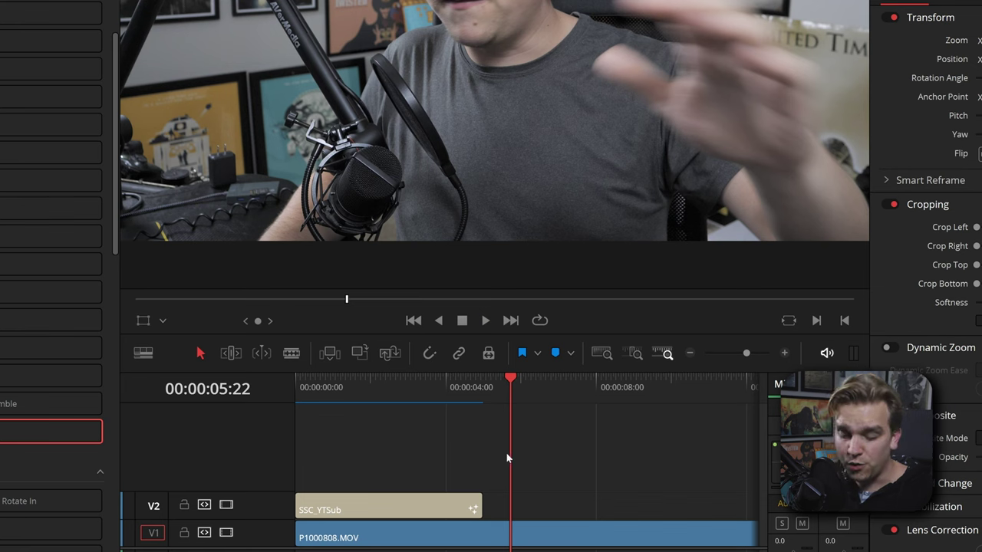
# Extend the SSC_YTSub title clip's right edge by +05:08.
pyautogui.scroll(-5, 506, 457)
pyautogui.moveTo(339, 509); pyautogui.dragTo(381, 506)
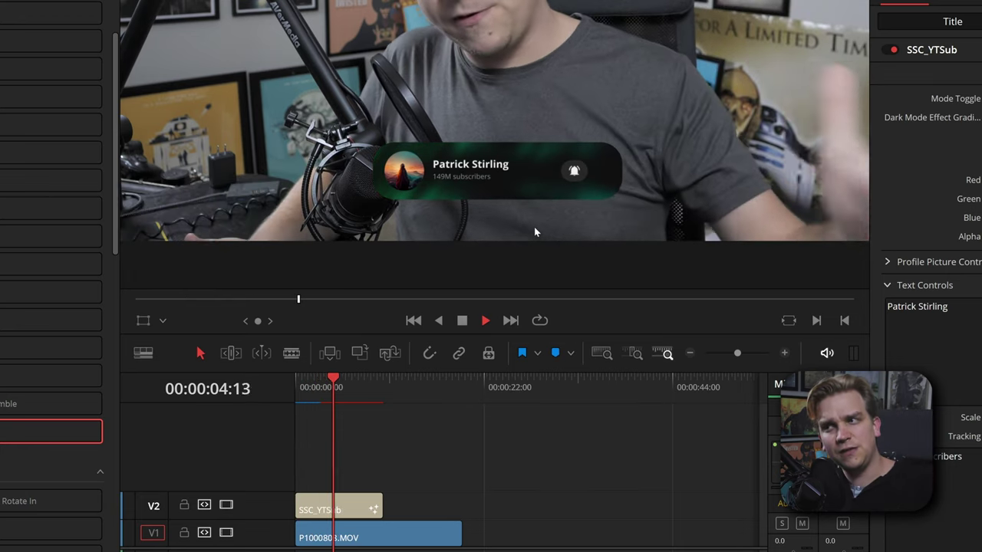
pyautogui.click(368, 391)
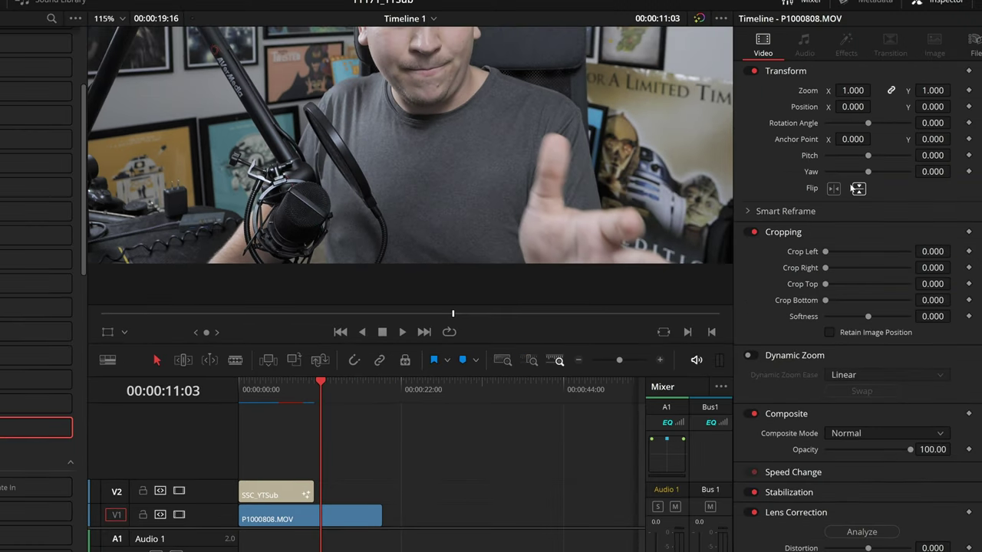
# Set the SSC_YTSub title's Animation Type to Slide in the Inspector.
pyautogui.click(260, 497)
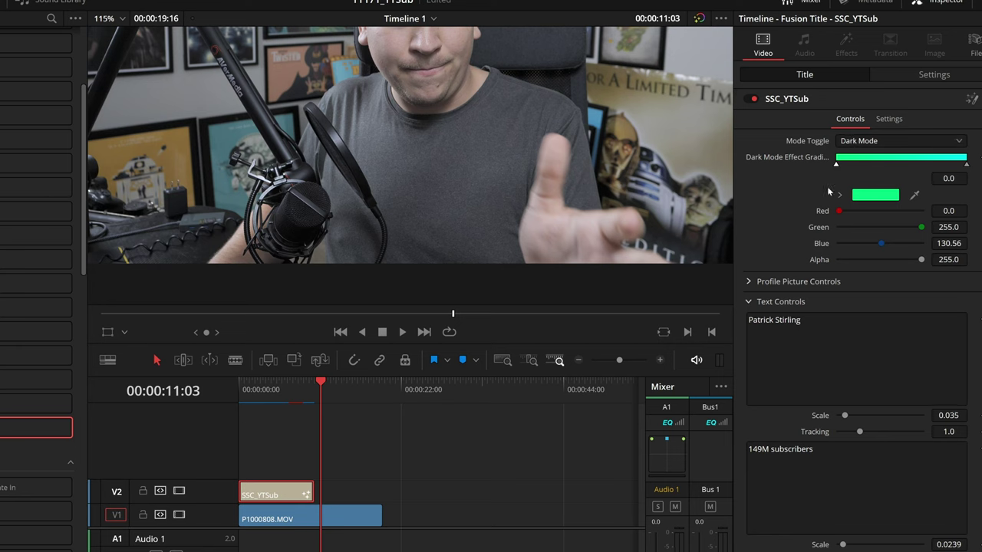
pyautogui.scroll(-3, 829, 191)
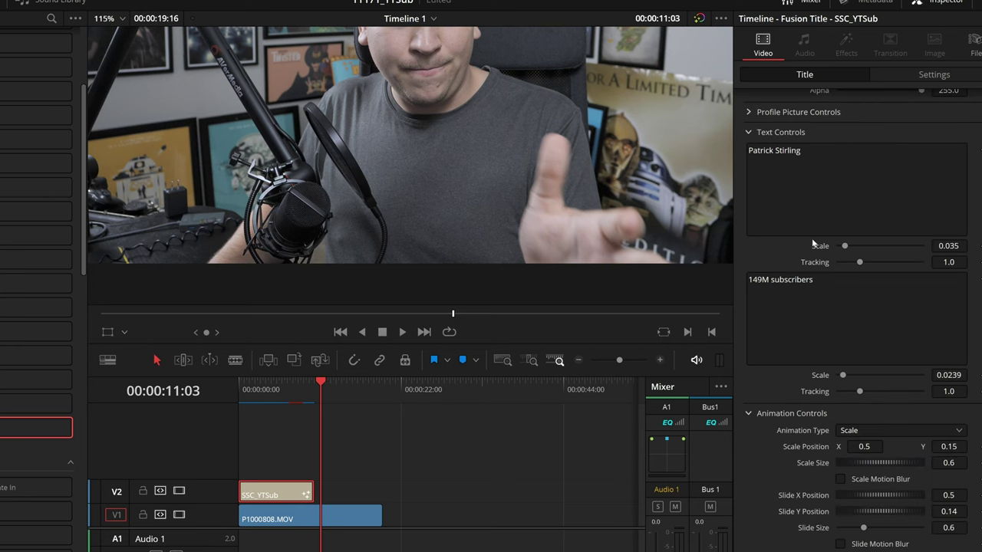
pyautogui.click(867, 446)
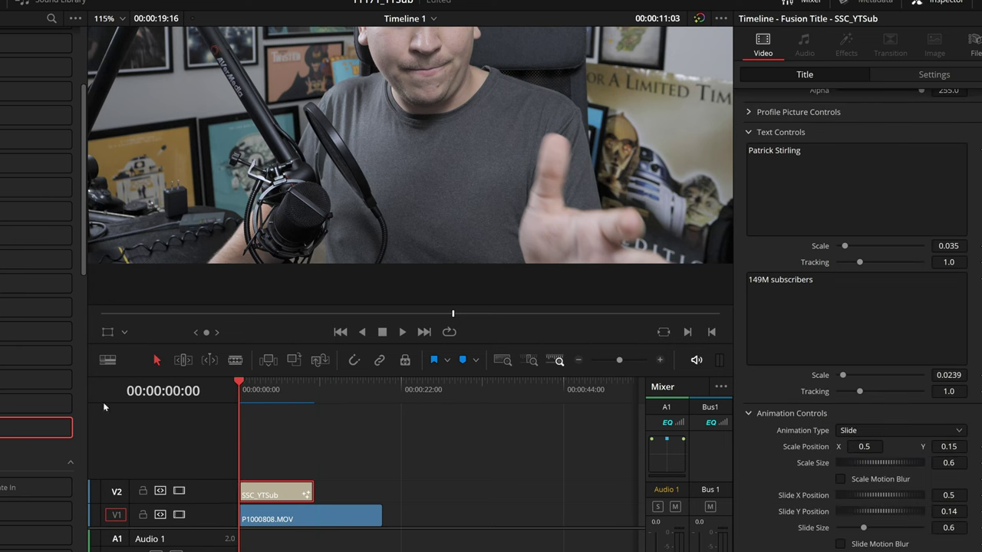
# Play the slide animation back from the timeline start.
pyautogui.press('space')
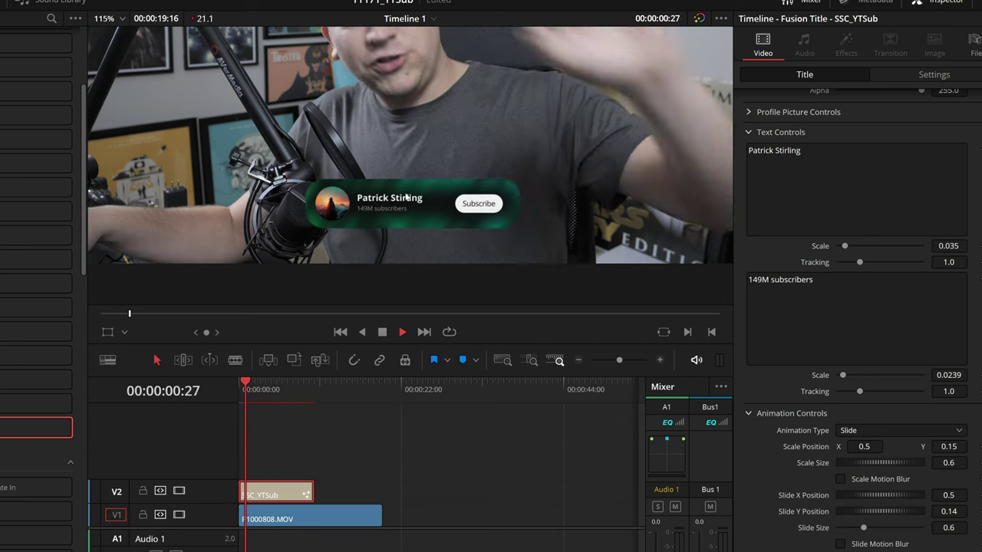
pyautogui.press('space')
pyautogui.press('Home')
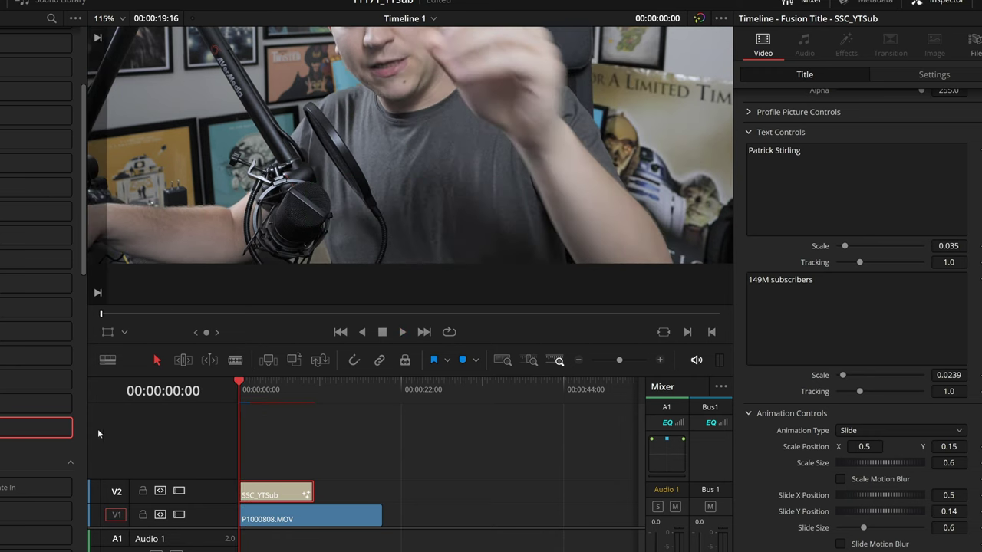
pyautogui.press('space')
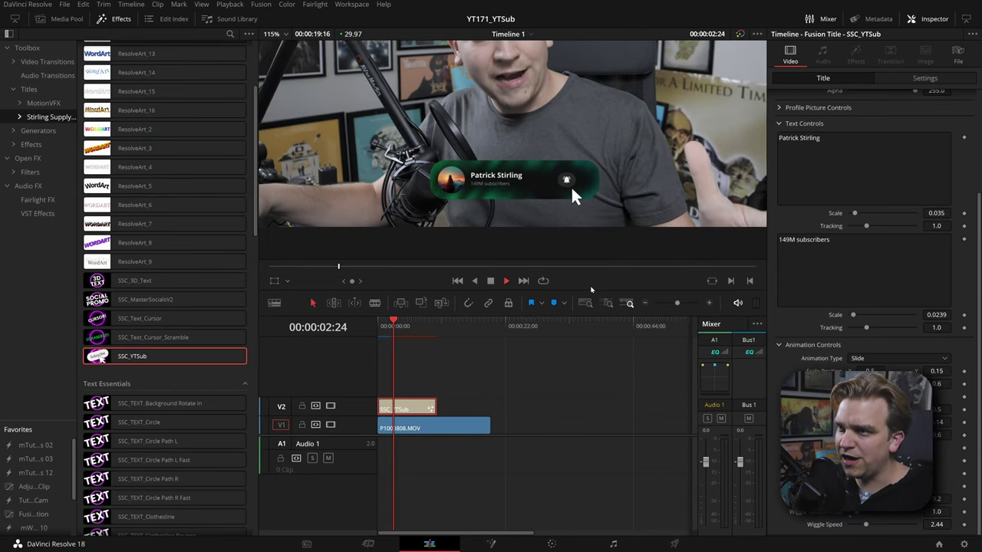
pyautogui.press('Home')
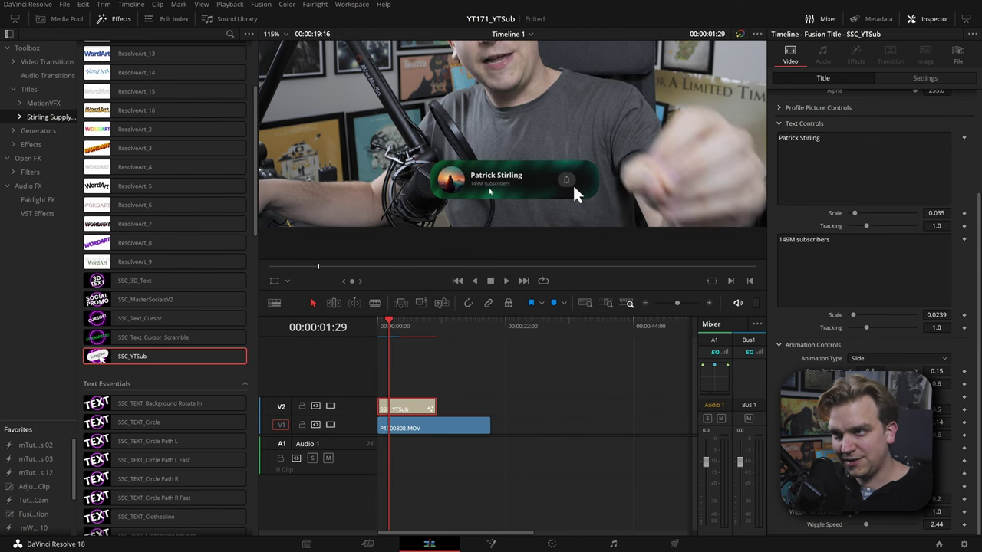
pyautogui.scroll(2, 490, 191)
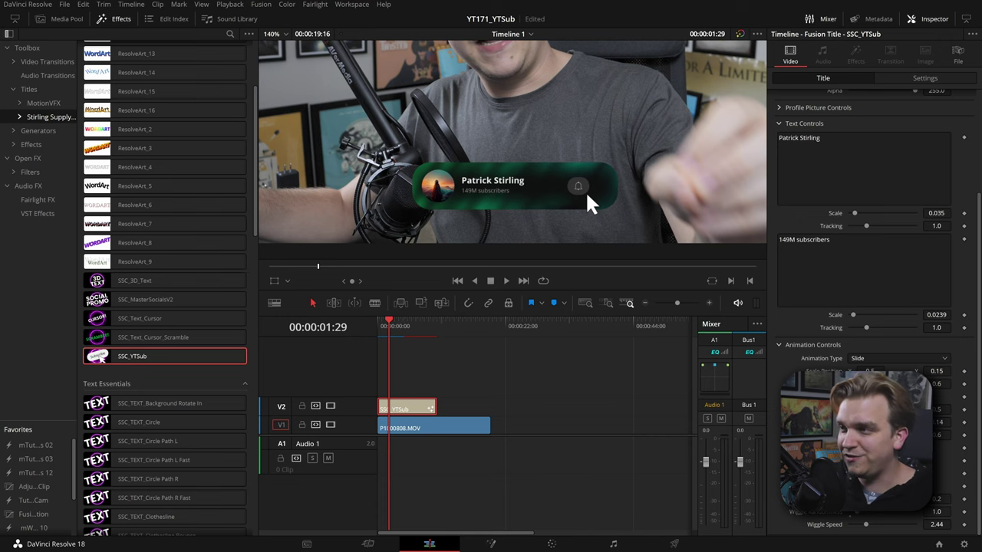
pyautogui.scroll(3, 874, 307)
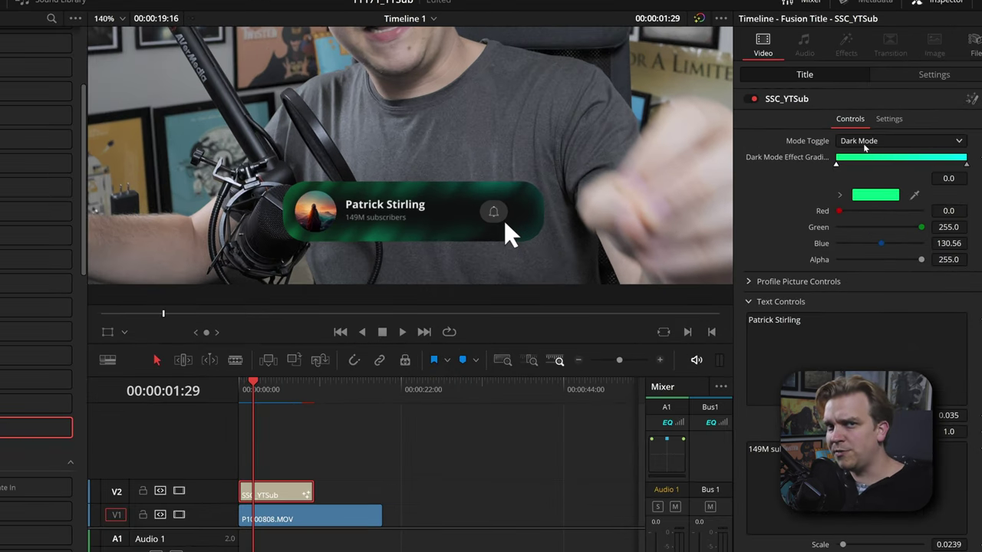
# Switch the title to Light Mode and preview it from the start.
pyautogui.click(859, 173)
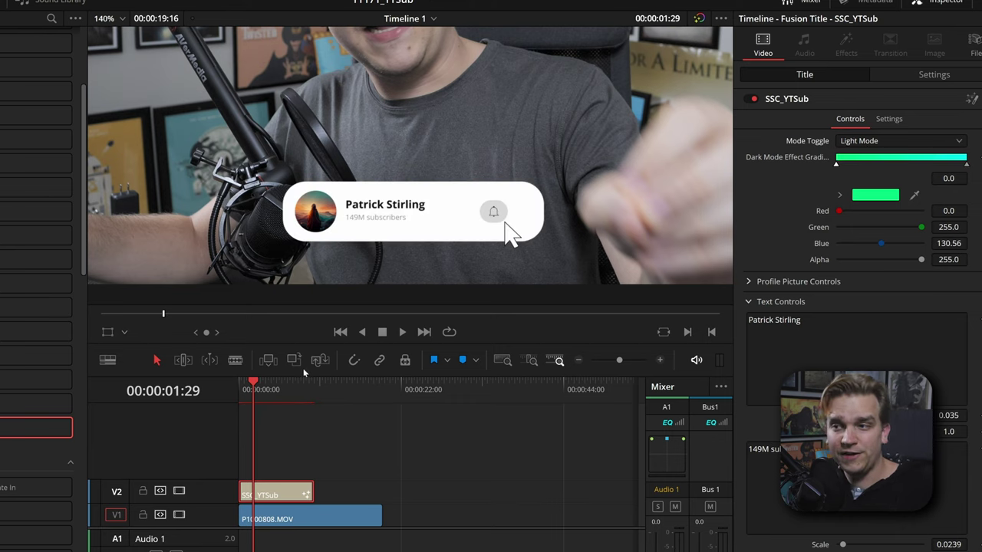
pyautogui.press('Home')
pyautogui.press('space')
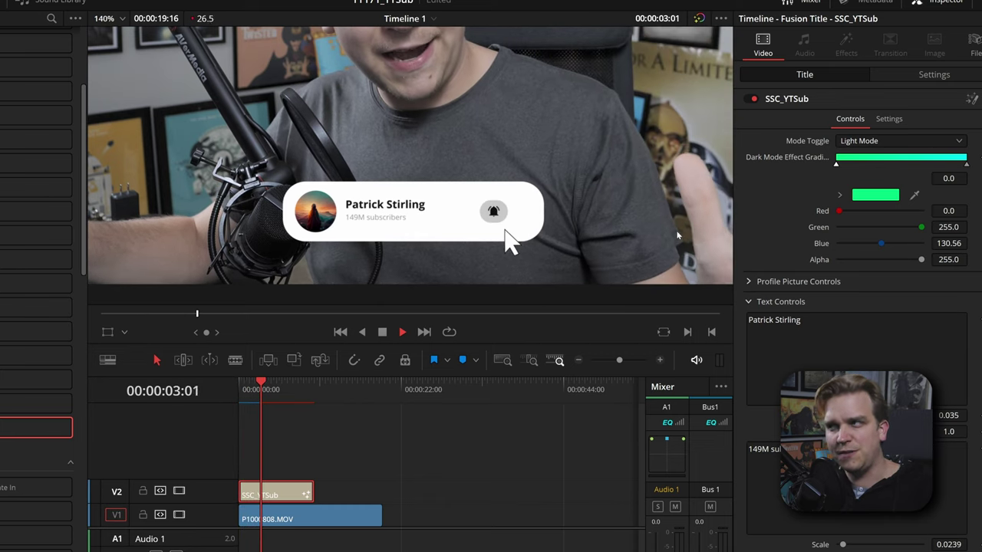
pyautogui.press('space')
# Return to Dark Mode and recolour the effect gradient stops to magenta, white and green.
pyautogui.click(853, 158)
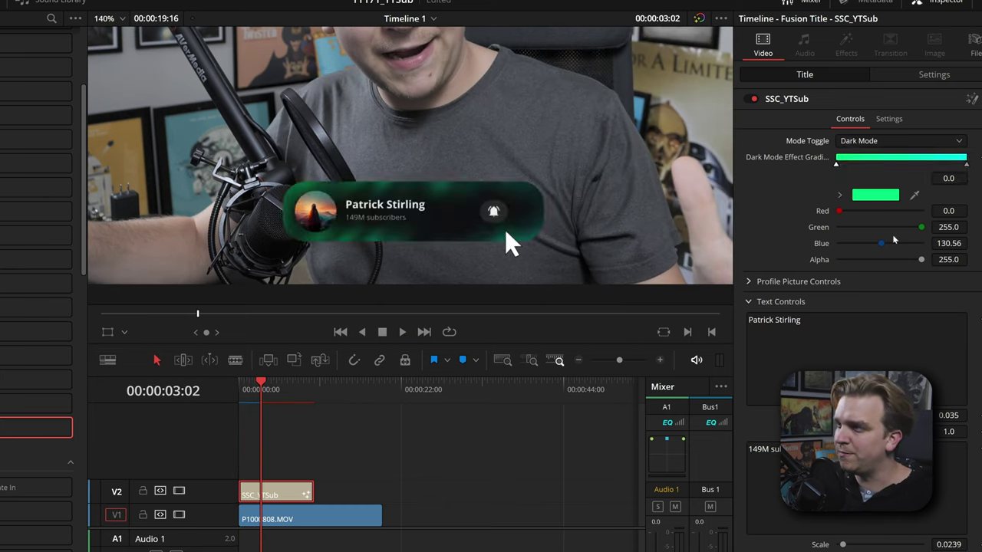
pyautogui.moveTo(919, 227); pyautogui.dragTo(831, 210)
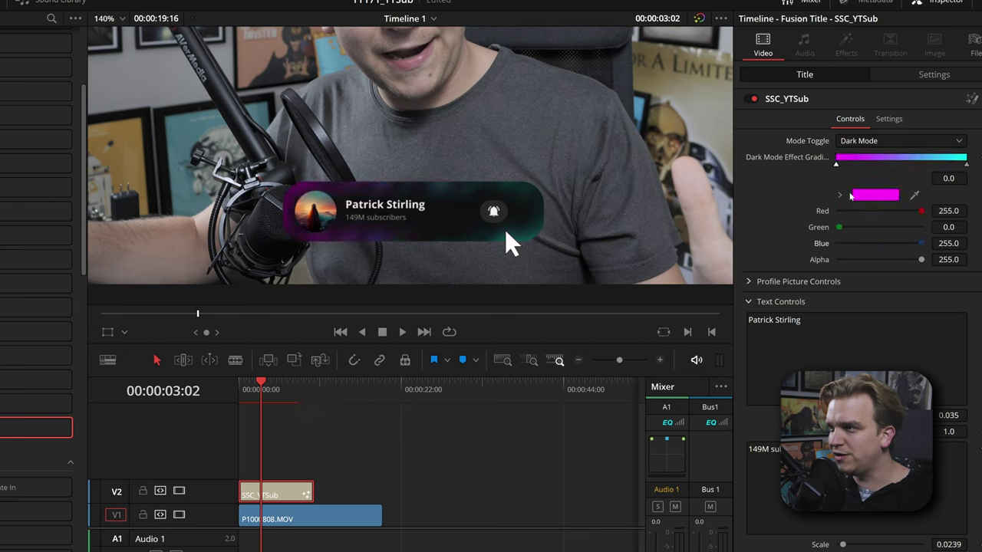
pyautogui.moveTo(913, 243); pyautogui.dragTo(839, 244)
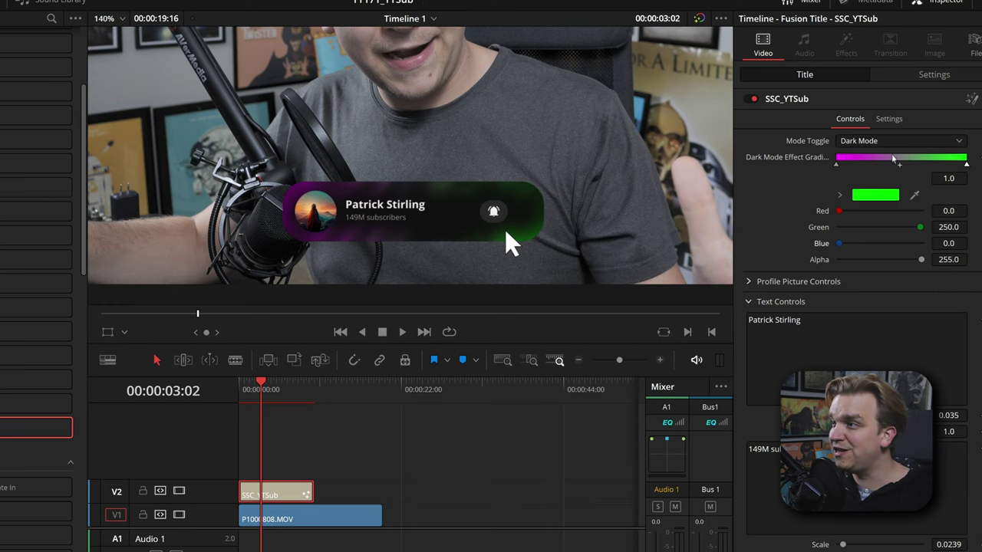
pyautogui.moveTo(896, 211); pyautogui.dragTo(922, 227)
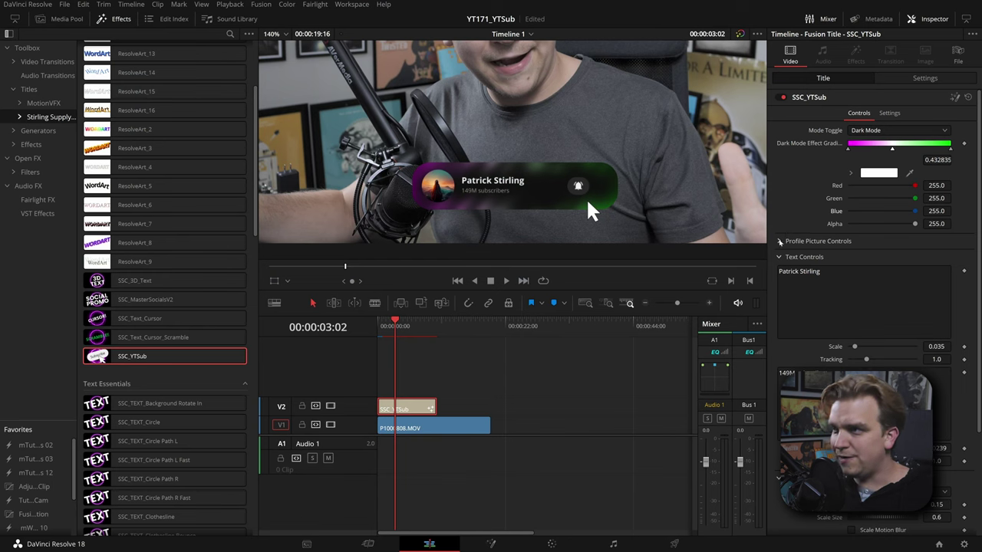
pyautogui.click(749, 282)
# Scroll through the title's Inspector controls and set its mode to Light Mode.
pyautogui.scroll(-2, 858, 277)
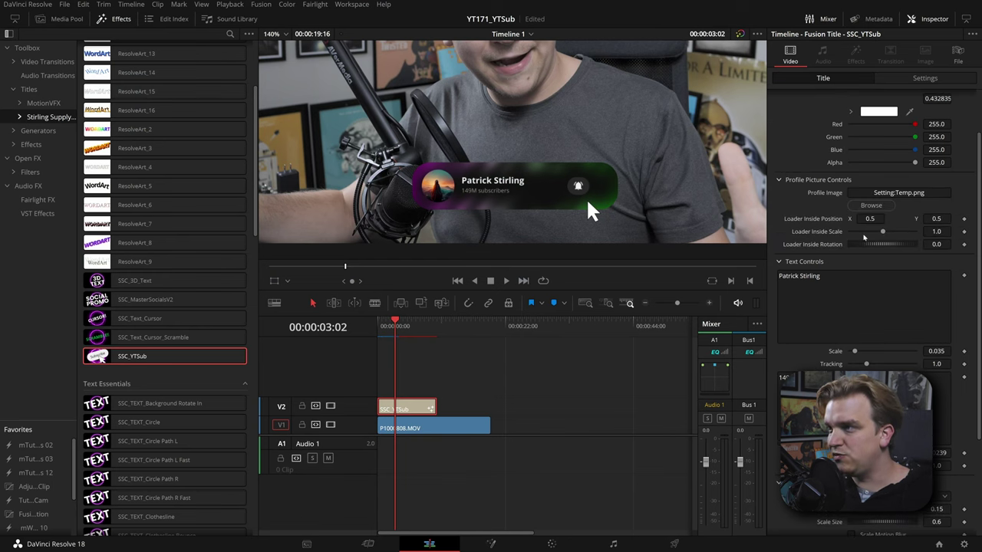
pyautogui.scroll(-3, 817, 207)
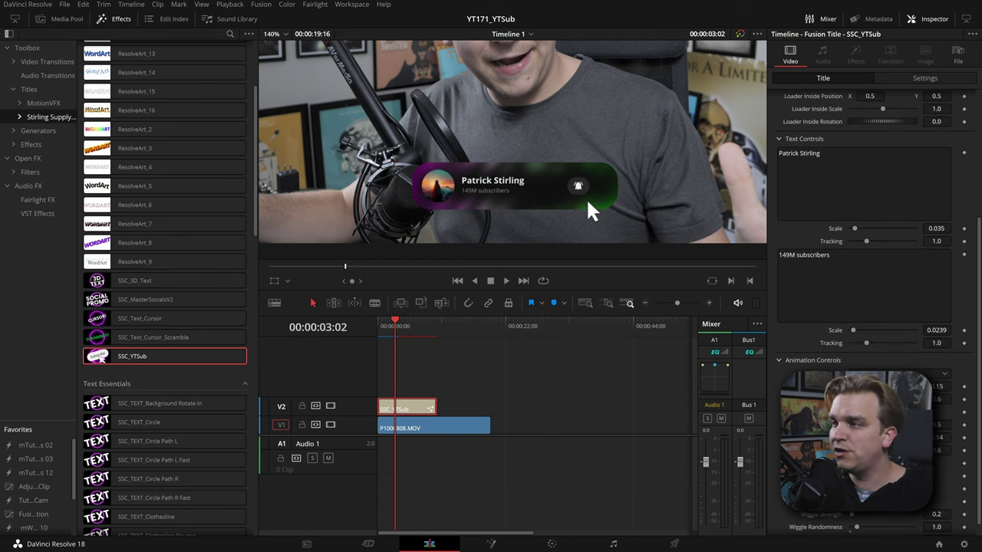
pyautogui.scroll(-1, 875, 306)
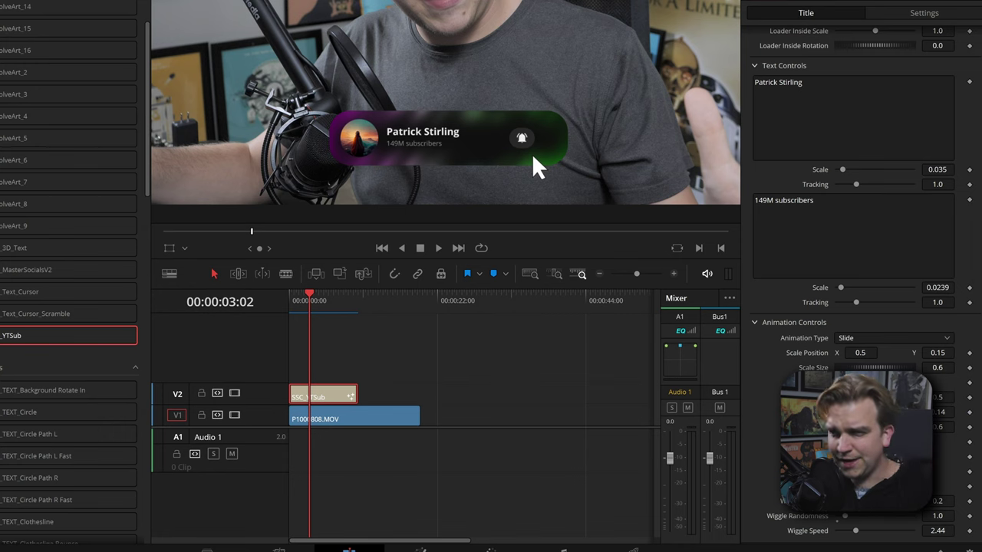
pyautogui.click(891, 73)
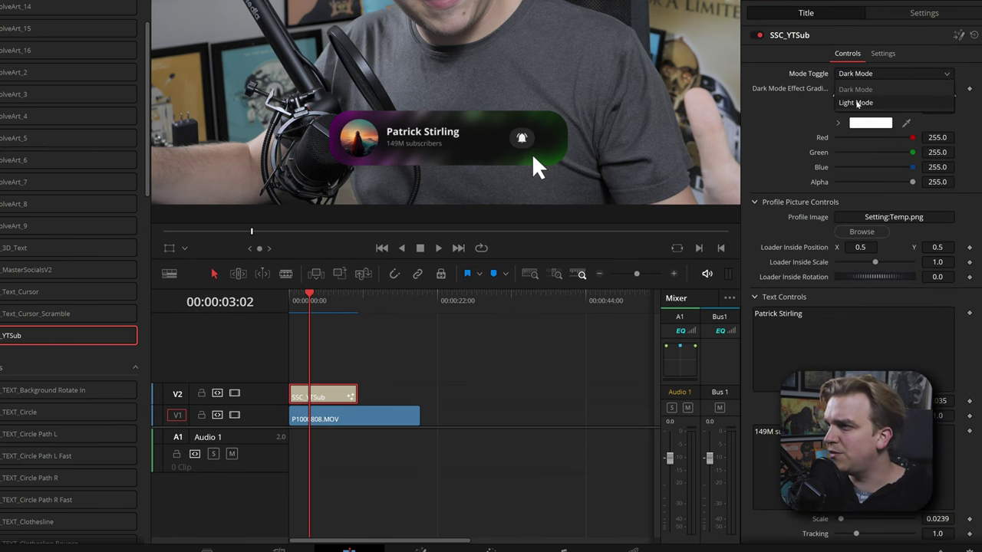
pyautogui.click(859, 101)
# Tick Wiggle, replay the title from the start, then set Mode Toggle back to Dark Mode.
pyautogui.scroll(-5, 796, 184)
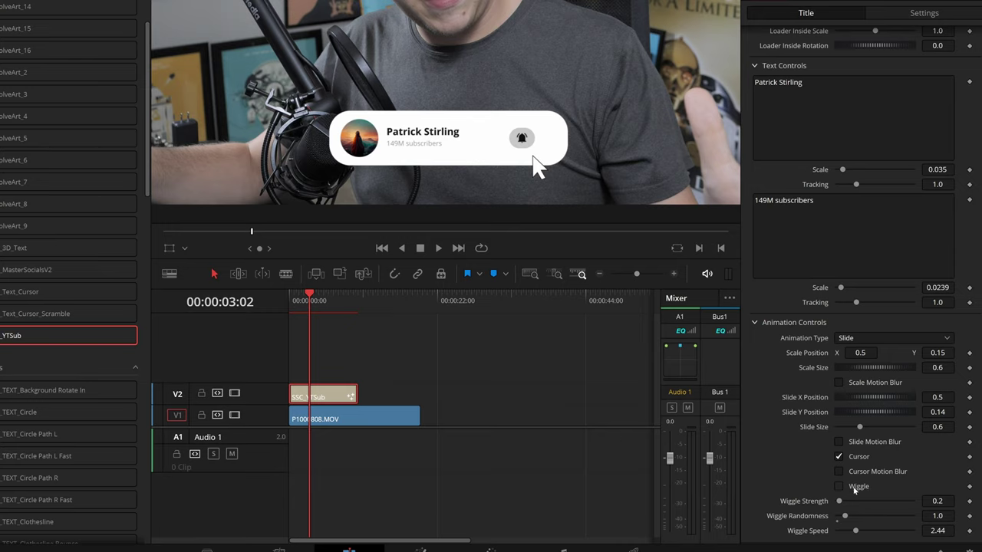
pyautogui.click(853, 488)
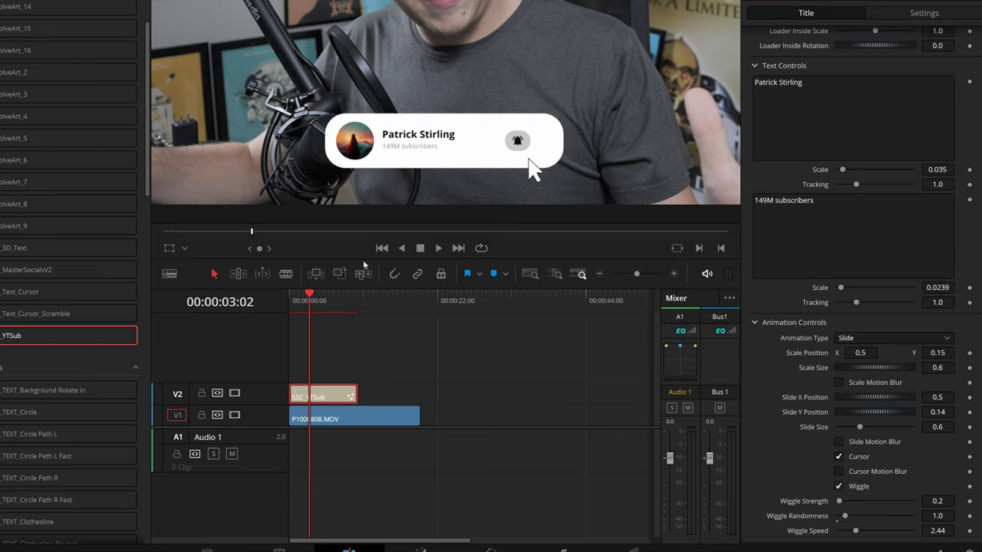
pyautogui.press('Home')
pyautogui.press('space')
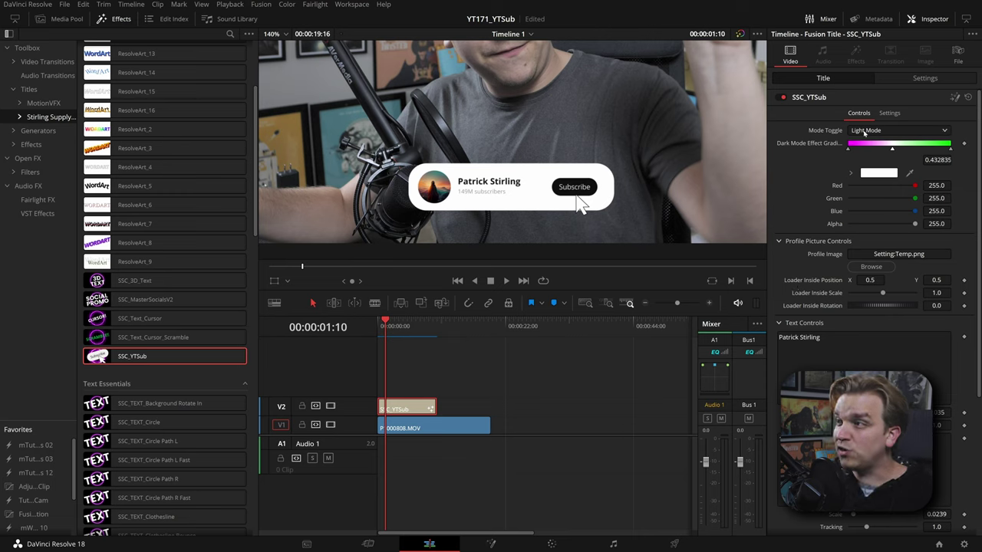
pyautogui.click(864, 145)
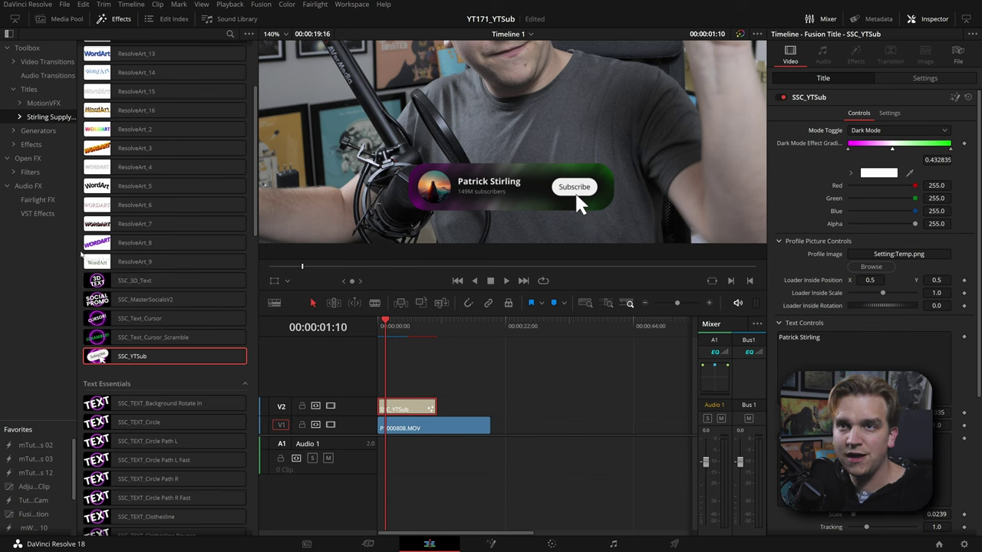
# Save the title clip into the Bin 2 power bin and switch to timeline YT_171.
pyautogui.click(65, 18)
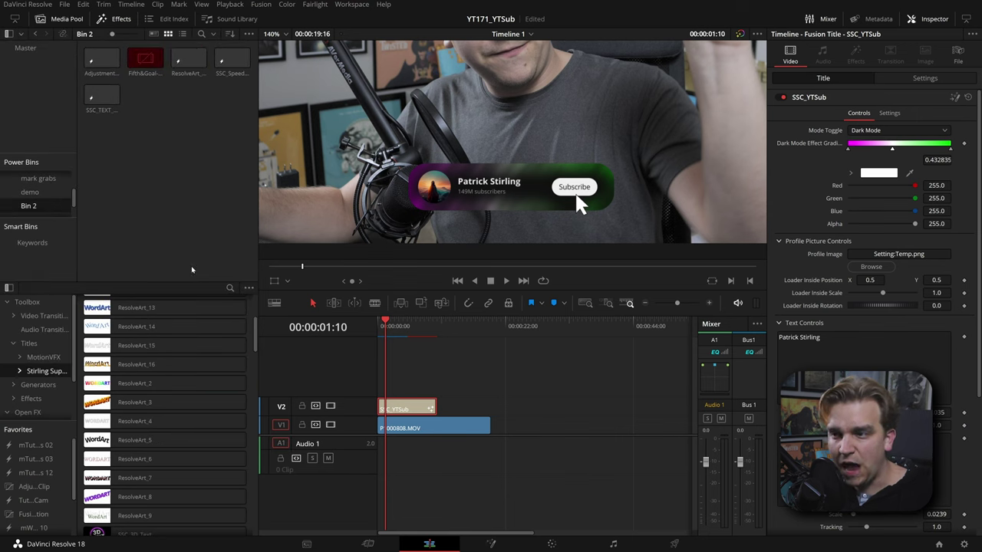
pyautogui.moveTo(458, 411); pyautogui.dragTo(174, 196)
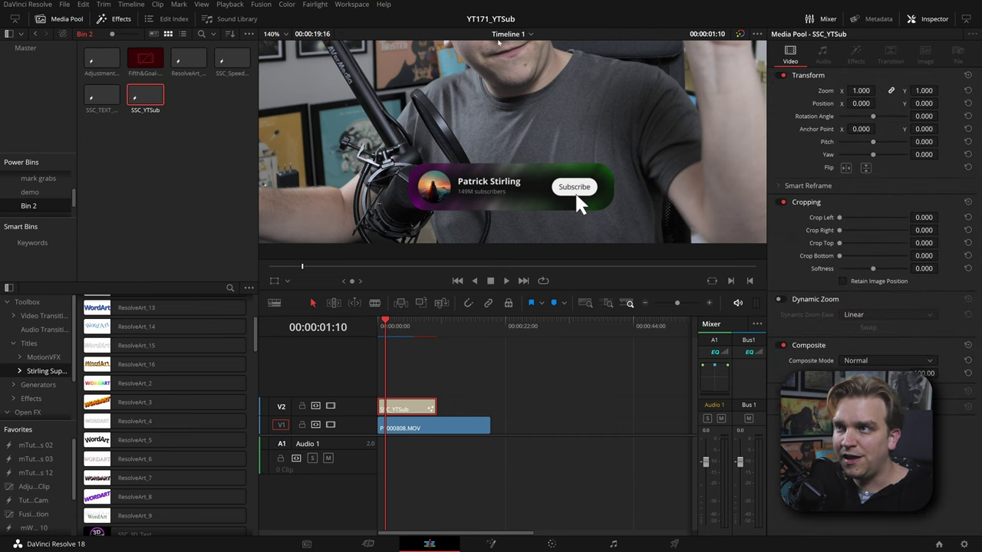
pyautogui.click(502, 35)
pyautogui.click(528, 60)
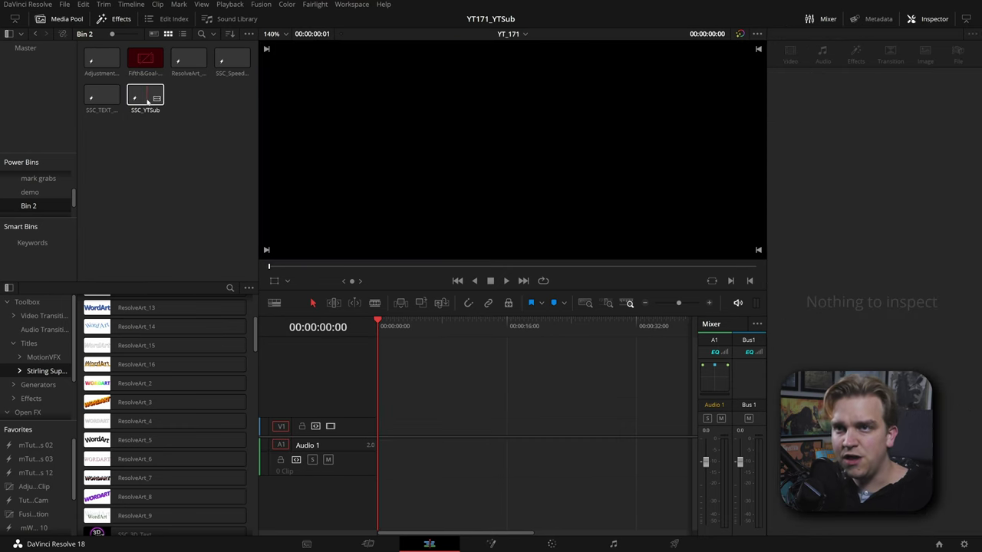
# Place SSC_YTSub on track V1 and move the playhead to 00:00:04:11.
pyautogui.moveTo(148, 100); pyautogui.dragTo(389, 415)
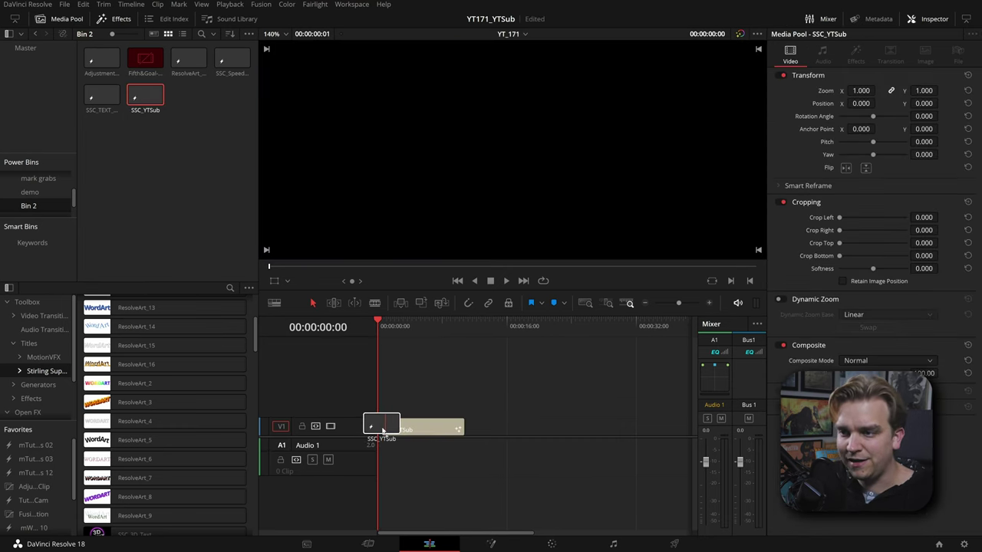
pyautogui.moveTo(379, 431); pyautogui.dragTo(379, 430)
pyautogui.click(393, 327)
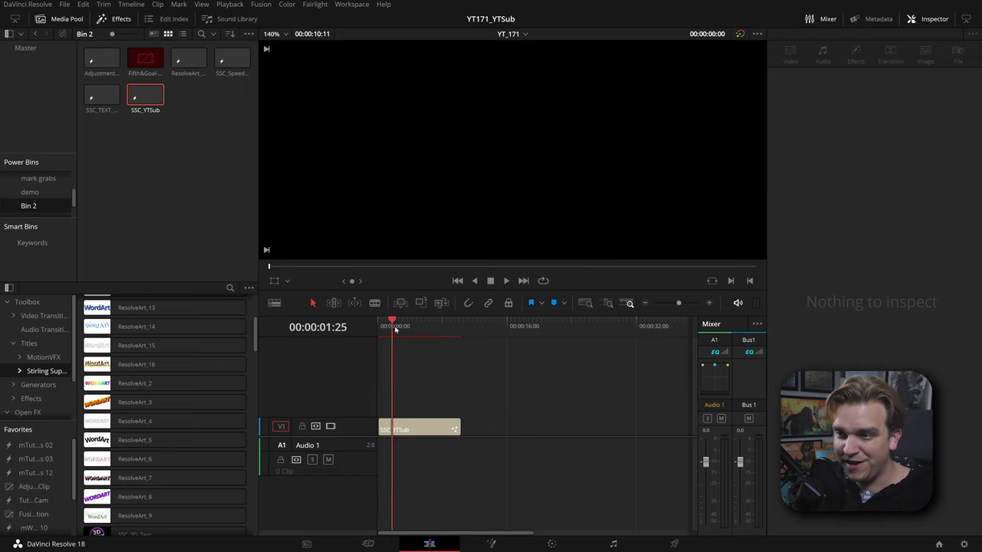
pyautogui.click(411, 335)
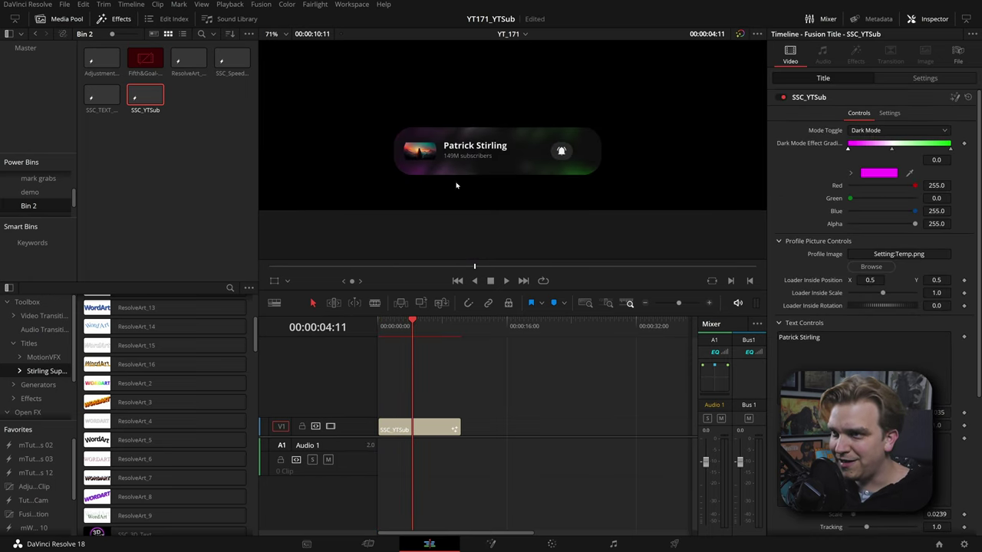